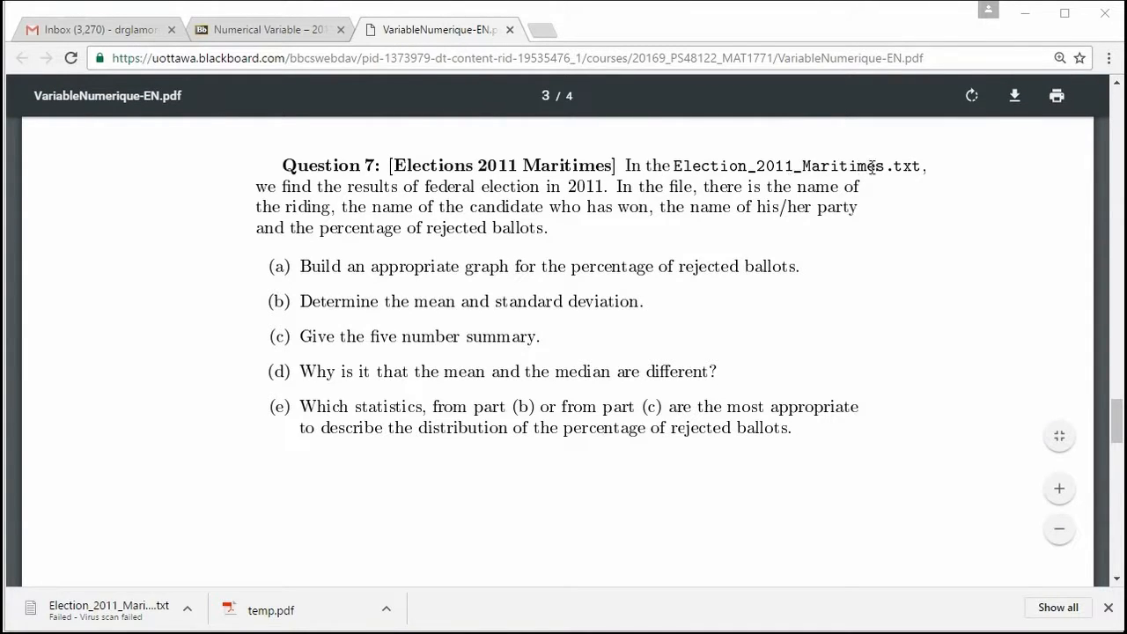
Save the Question 7 data file to the Documents folder as Election_2011_Maritimes and return to the question sheet.
click(280, 31)
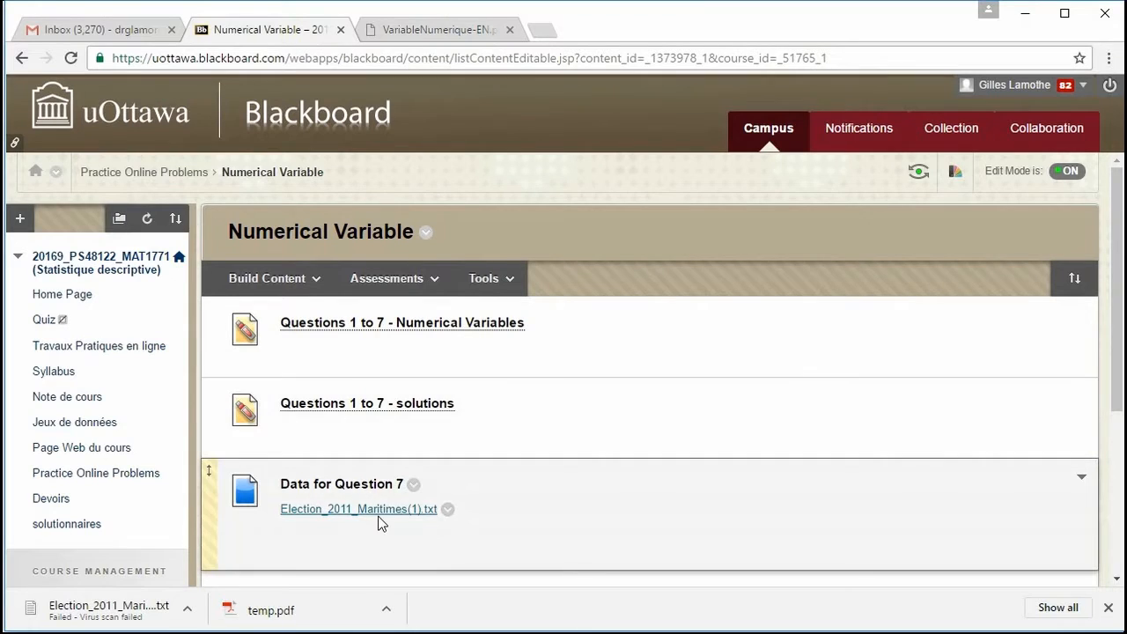
right_click(379, 518)
click(431, 594)
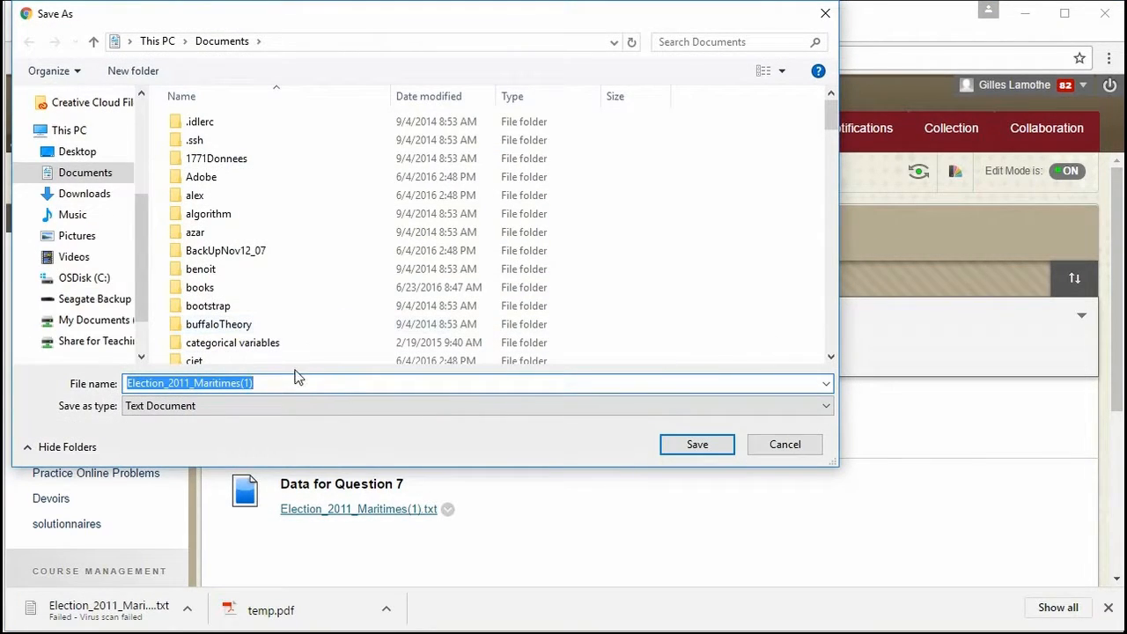
click(279, 384)
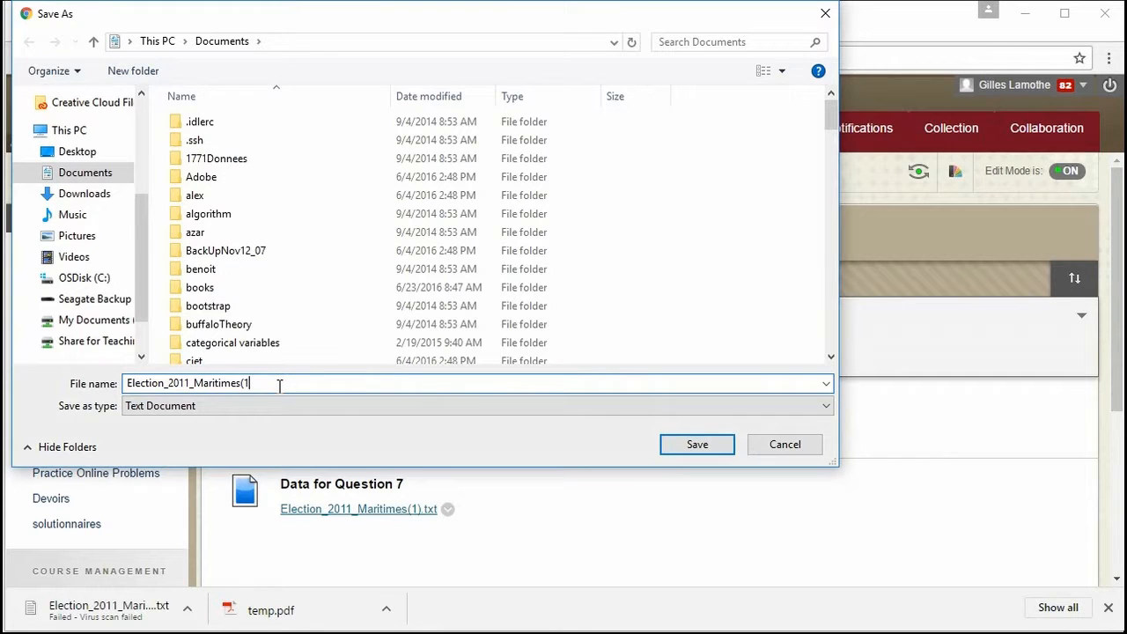
key(BackSpace)
key(BackSpace)
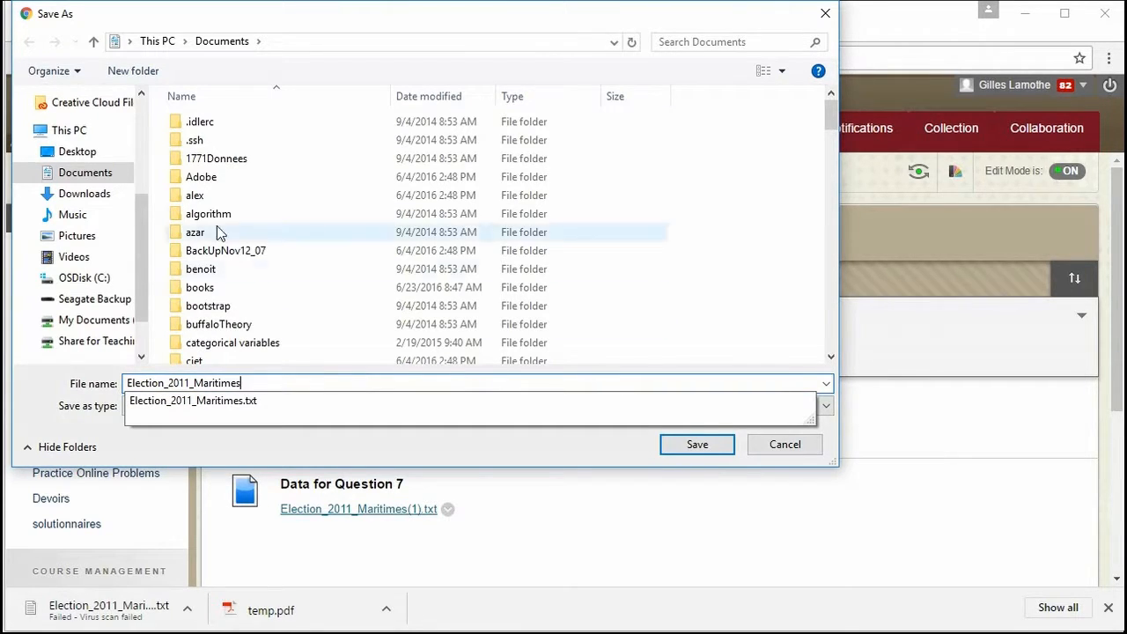
click(111, 176)
click(697, 445)
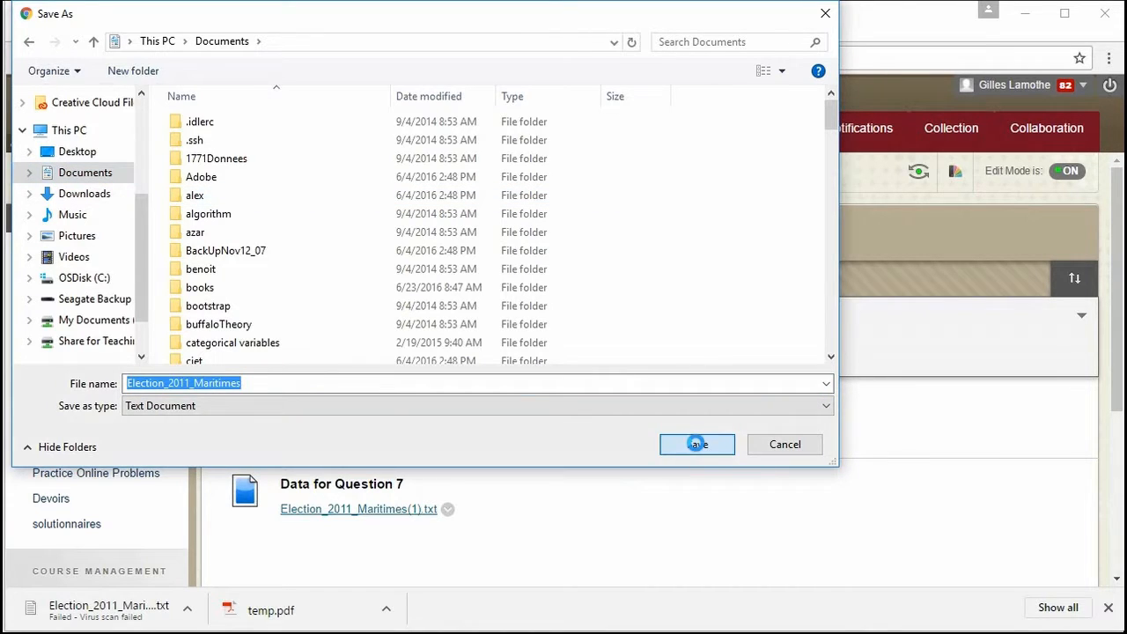
click(658, 312)
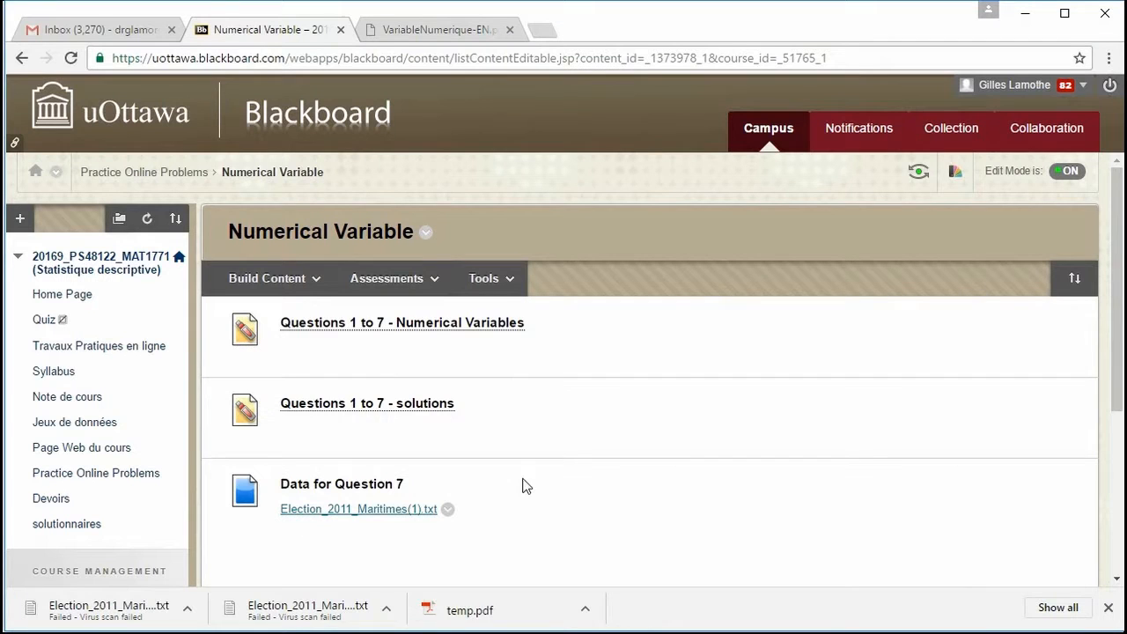
click(476, 33)
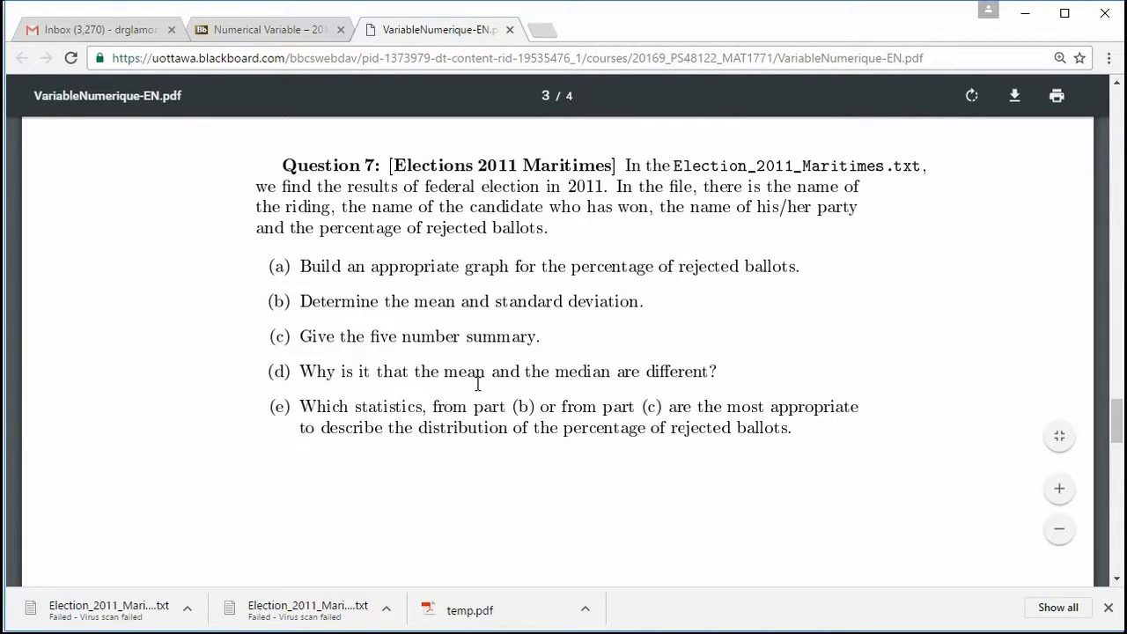
Switch to Minitab and start opening a file from Documents, listing all file types.
key(alt+Tab)
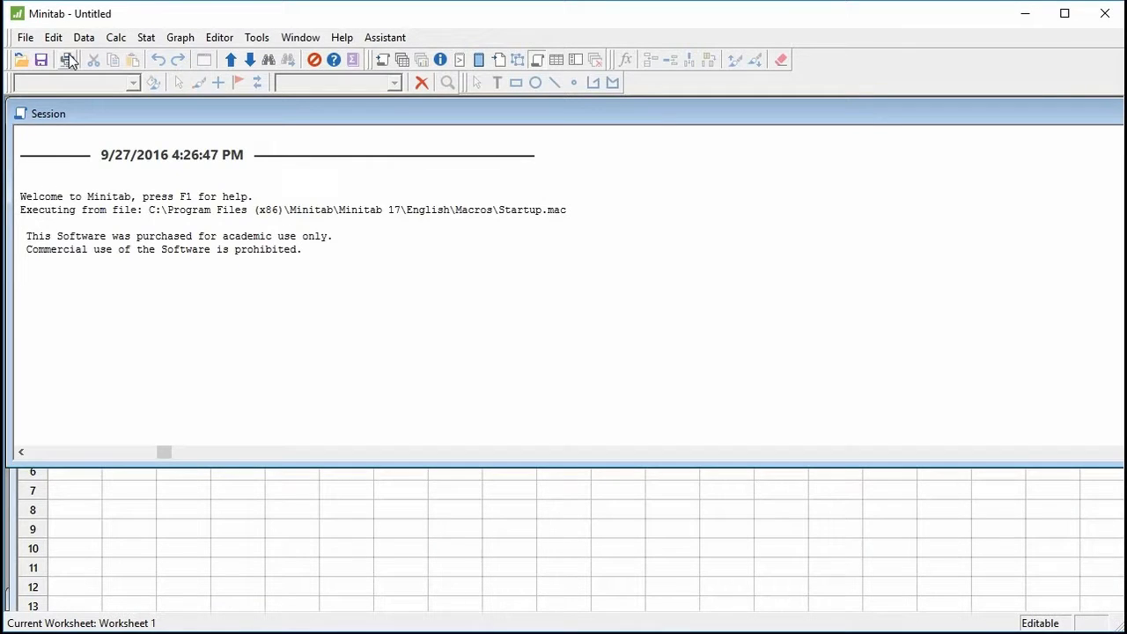
click(26, 37)
click(51, 85)
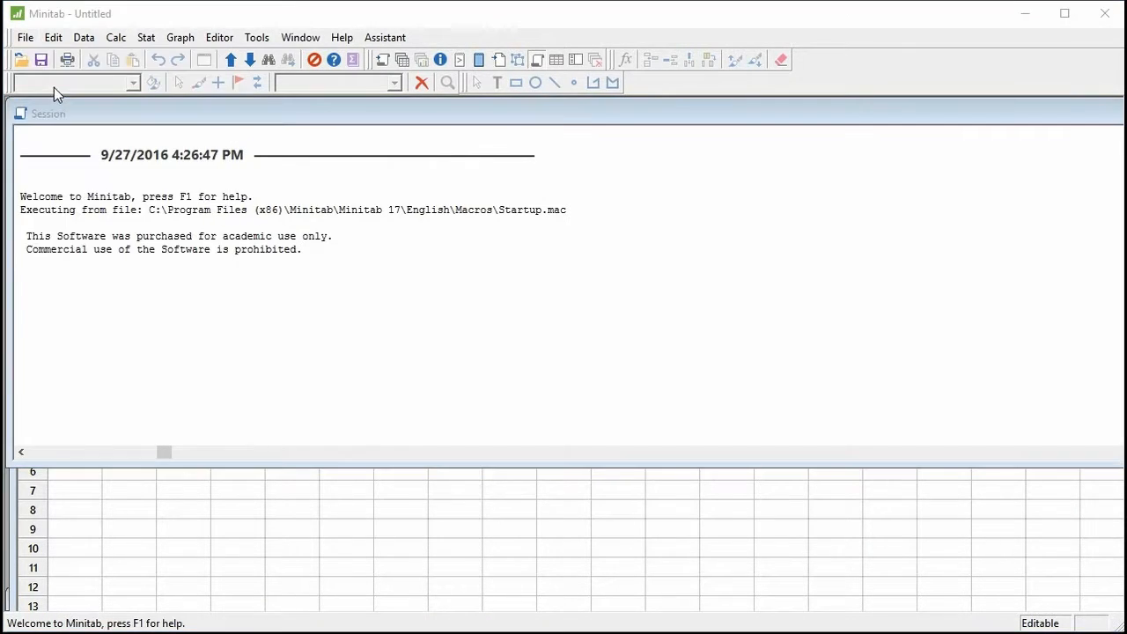
drag(652, 41, 666, 32)
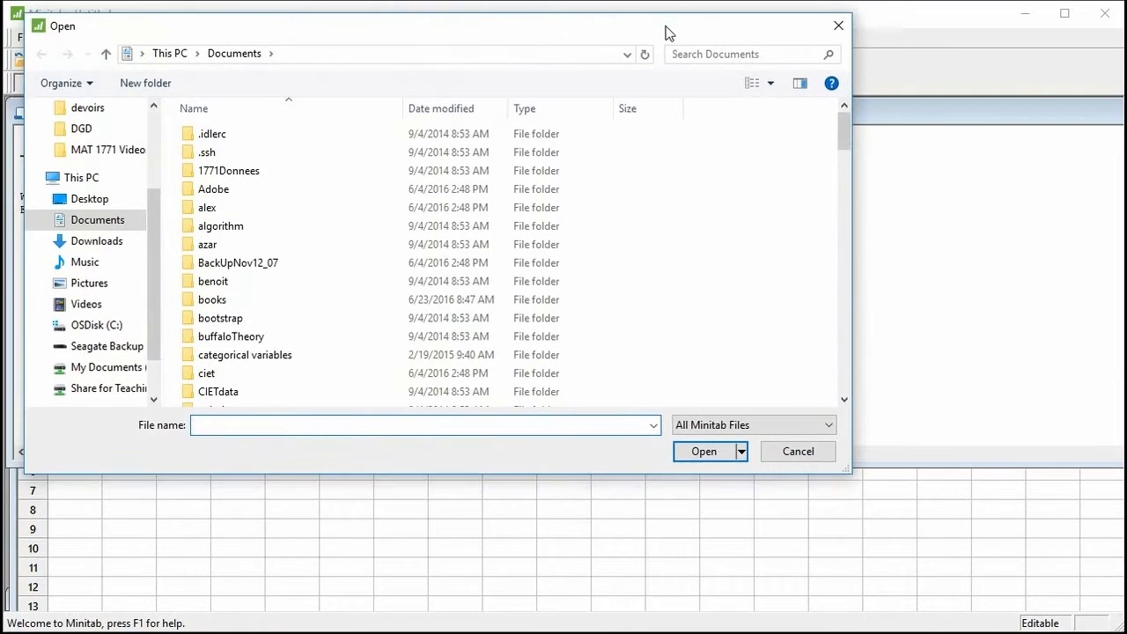
click(705, 426)
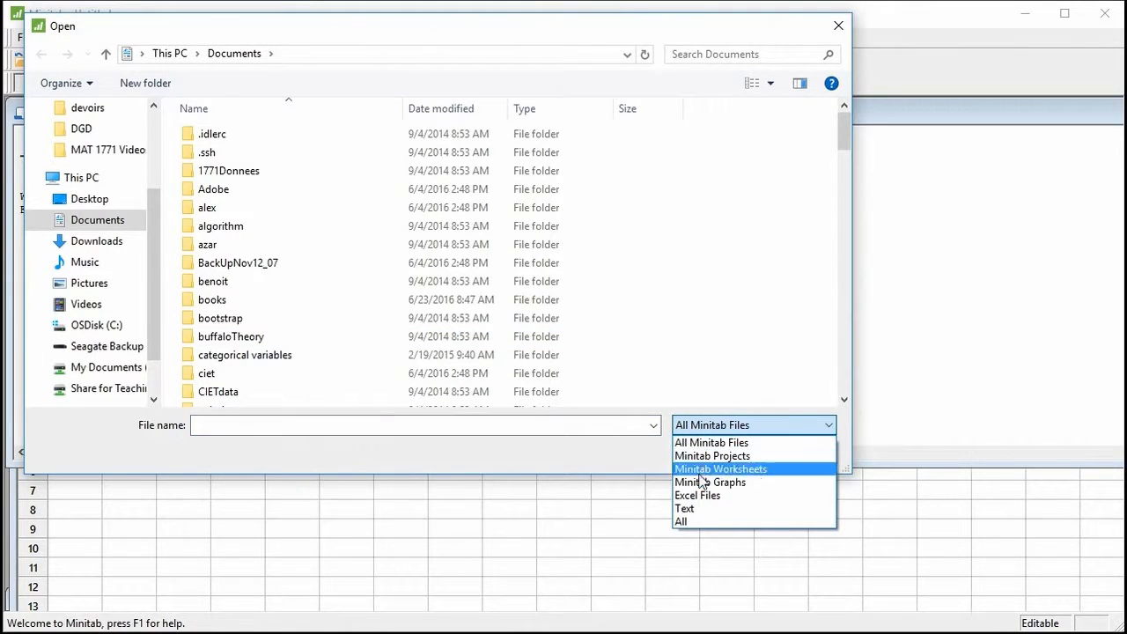
click(696, 526)
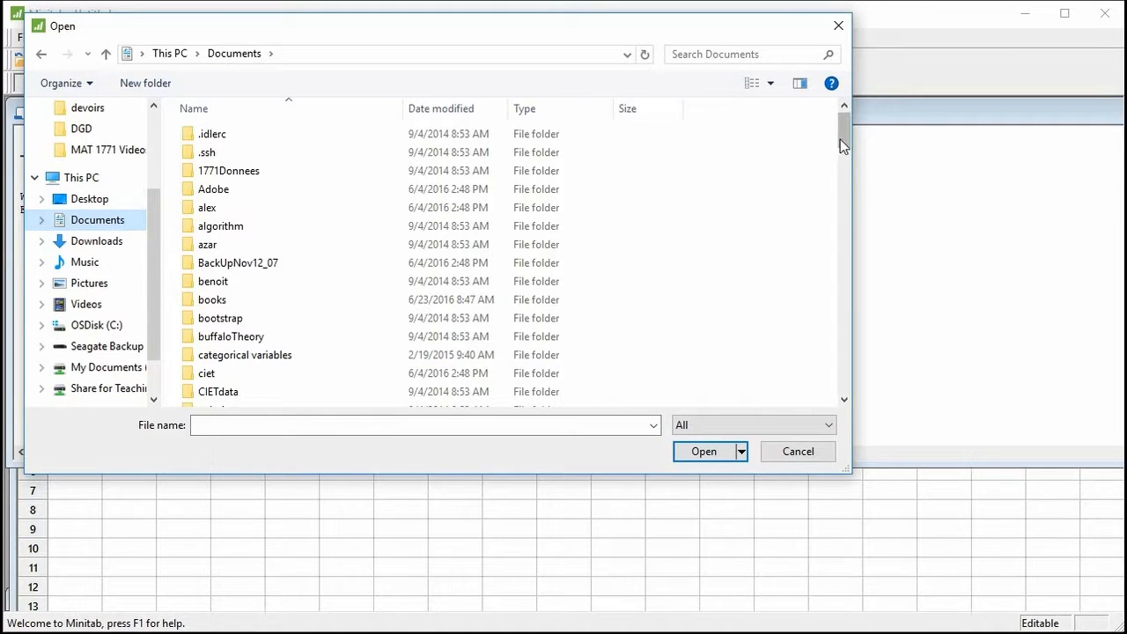
Import the Election_2011_Maritimes text file with the default import settings and move its worksheet higher in the workspace.
drag(843, 141, 845, 374)
click(225, 360)
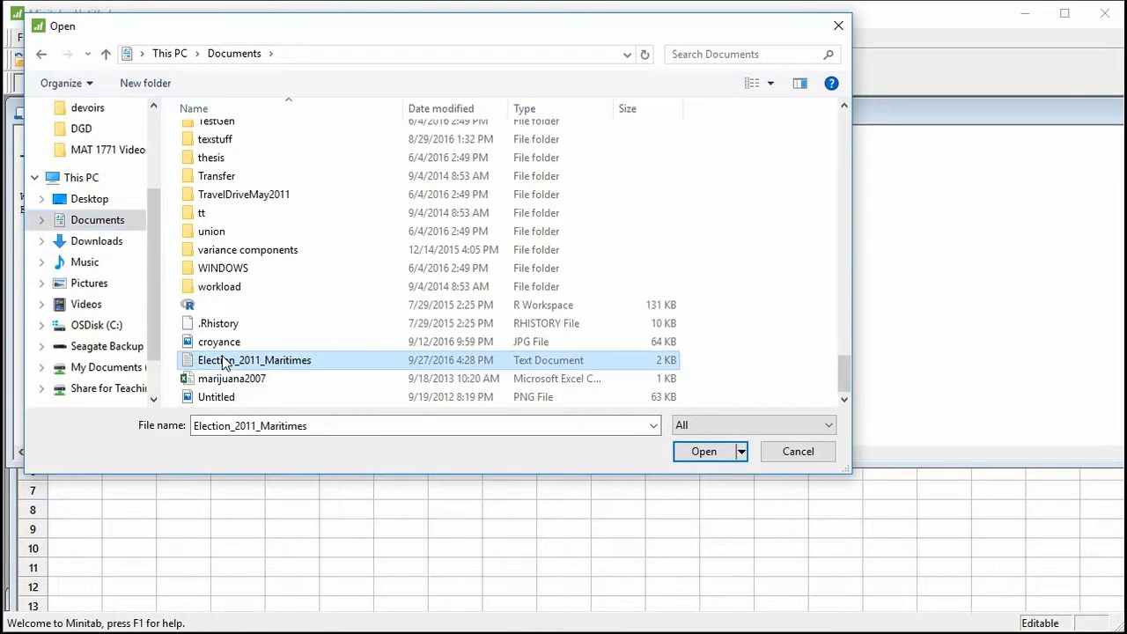
click(686, 452)
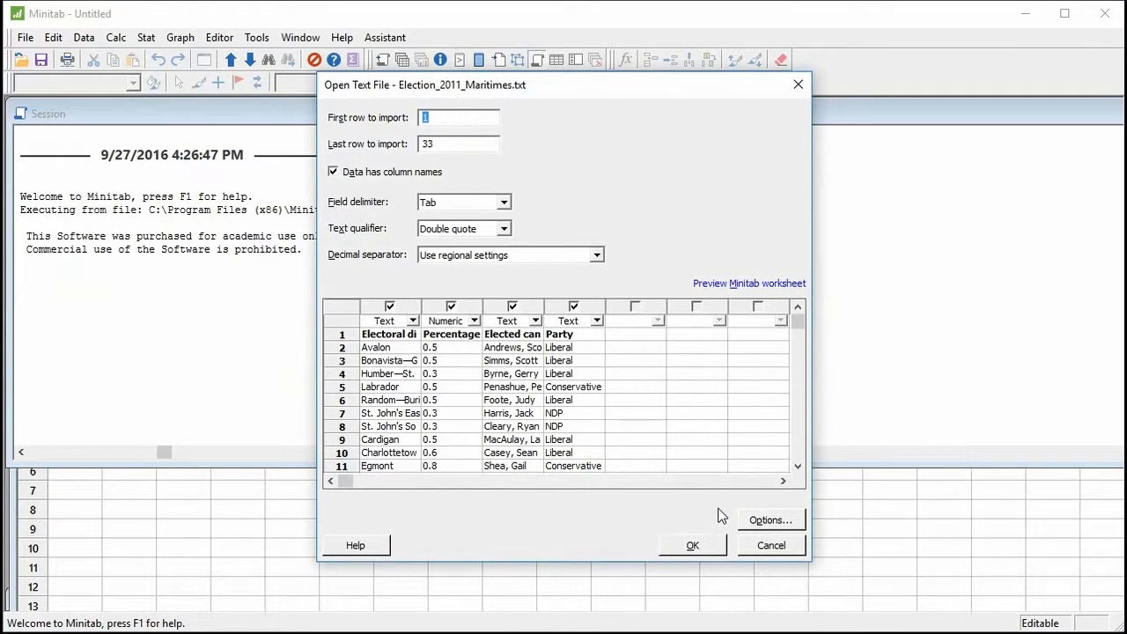
click(700, 543)
click(619, 378)
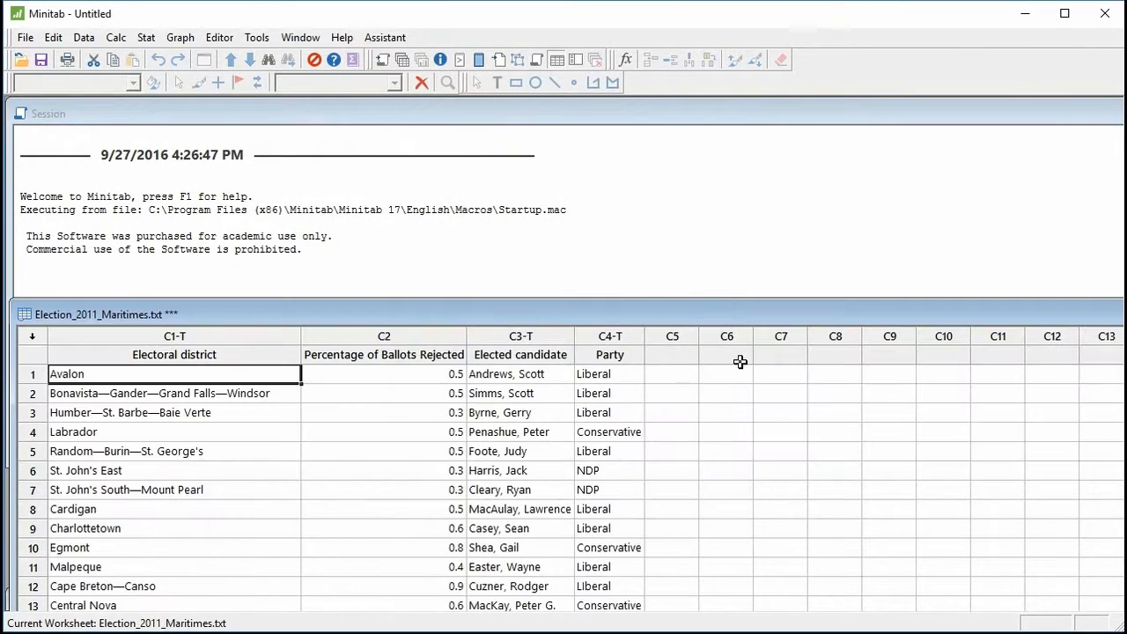
drag(813, 312, 809, 177)
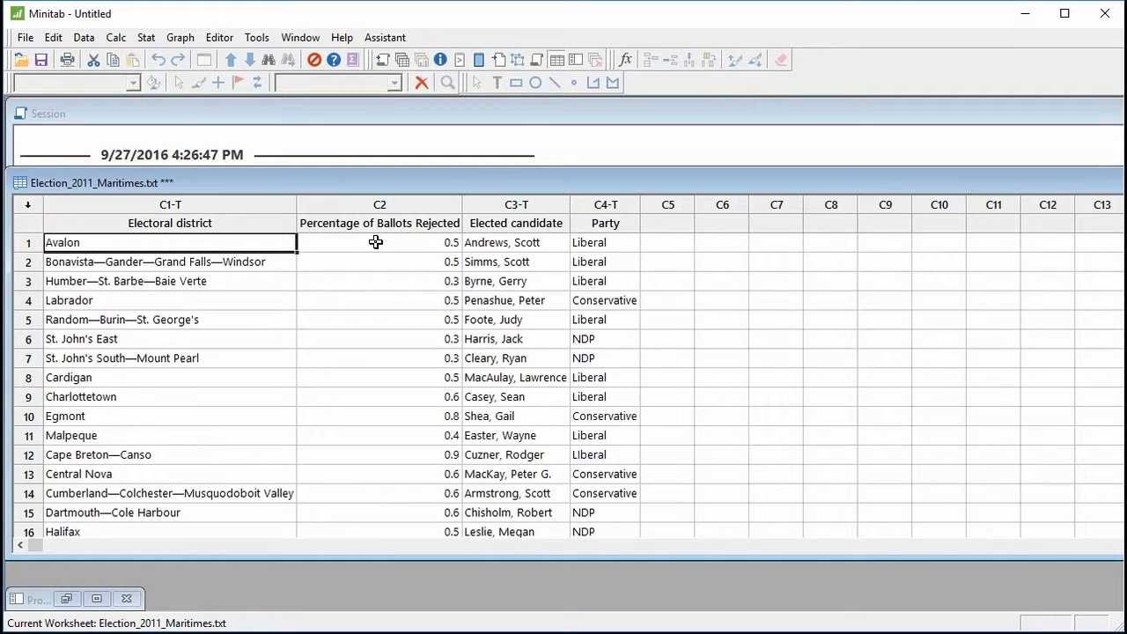
Create a simple histogram of Percentage of Ballots Rejected and move the graph window clear of the workspace corner.
click(178, 39)
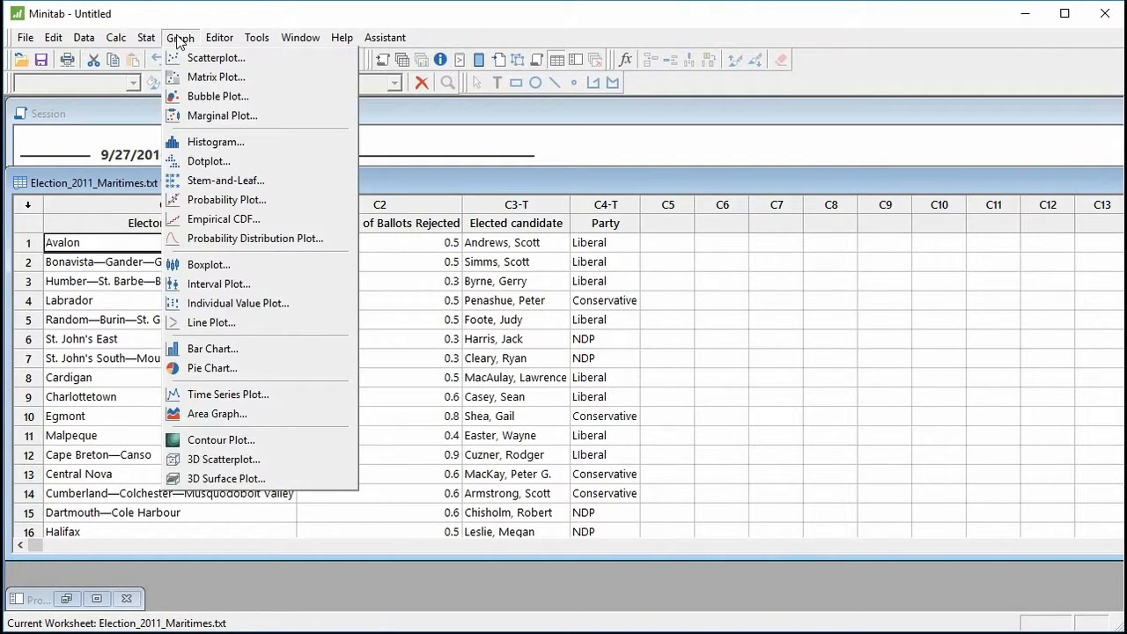
click(211, 142)
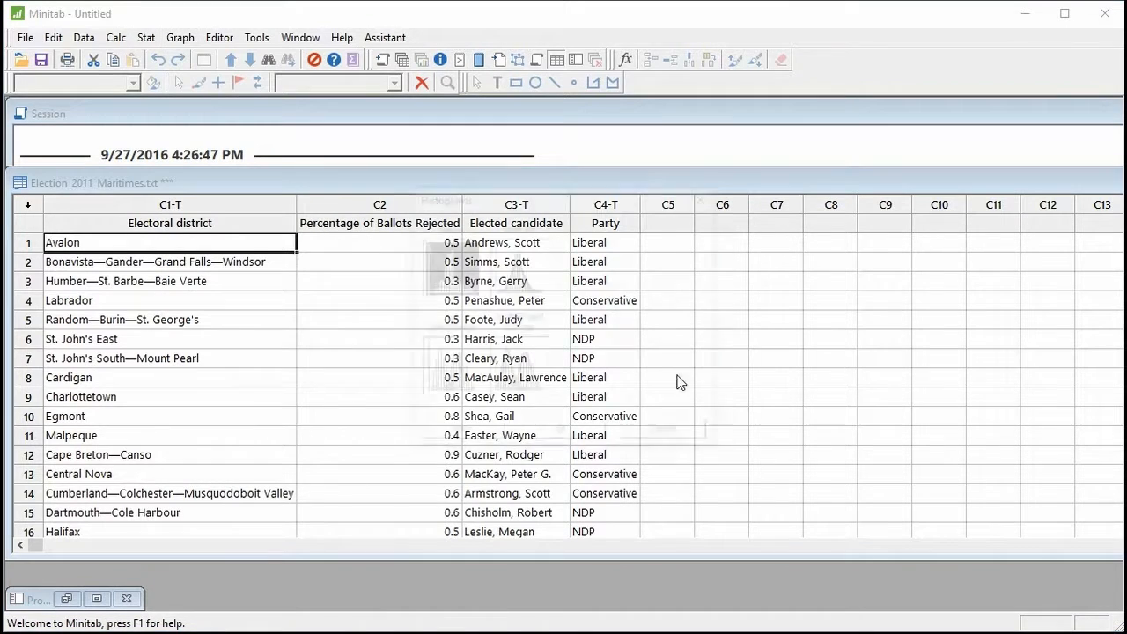
click(557, 433)
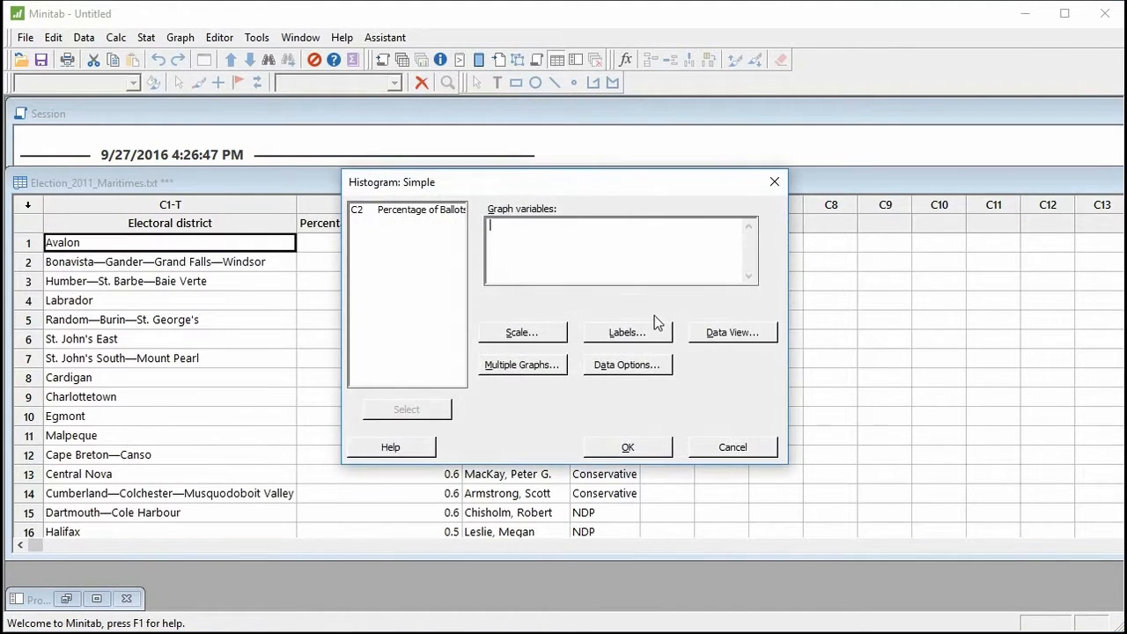
click(418, 216)
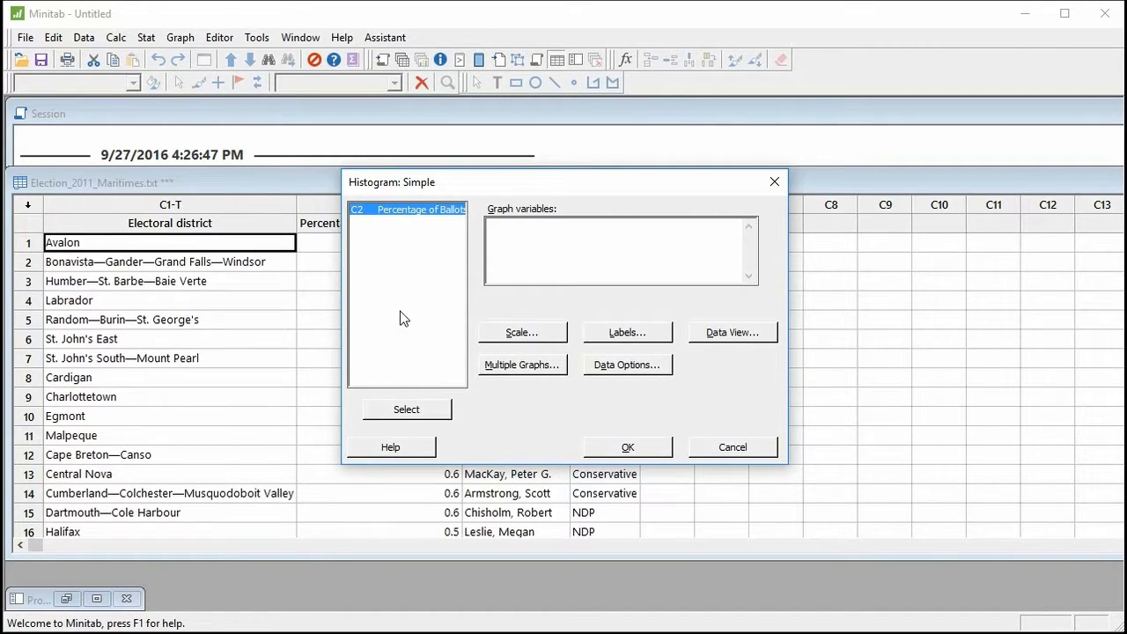
click(410, 410)
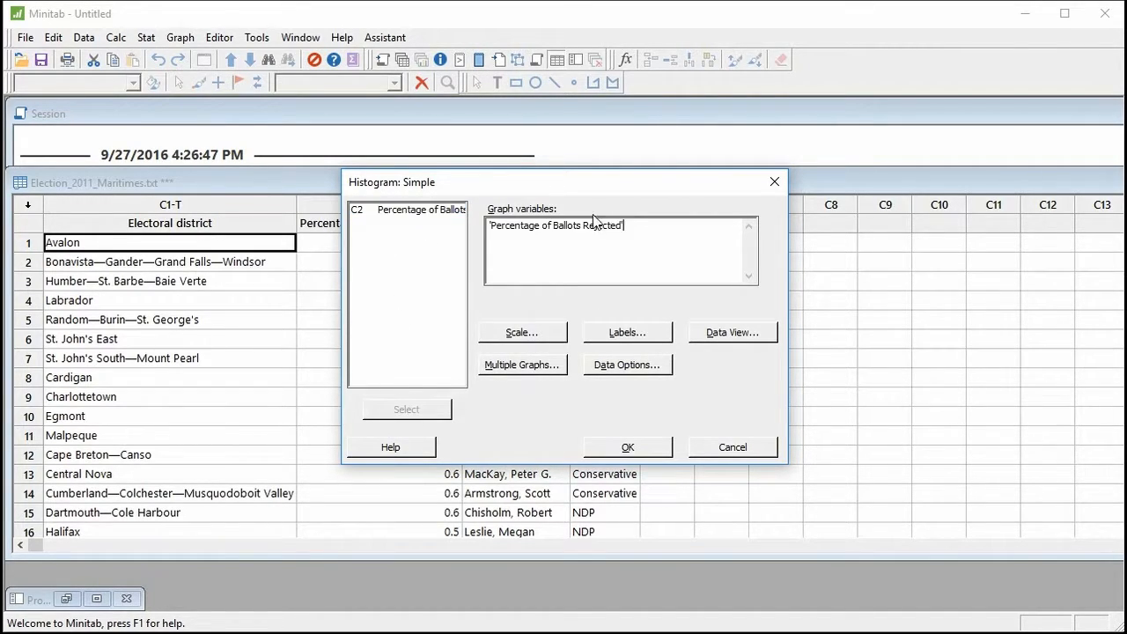
click(626, 448)
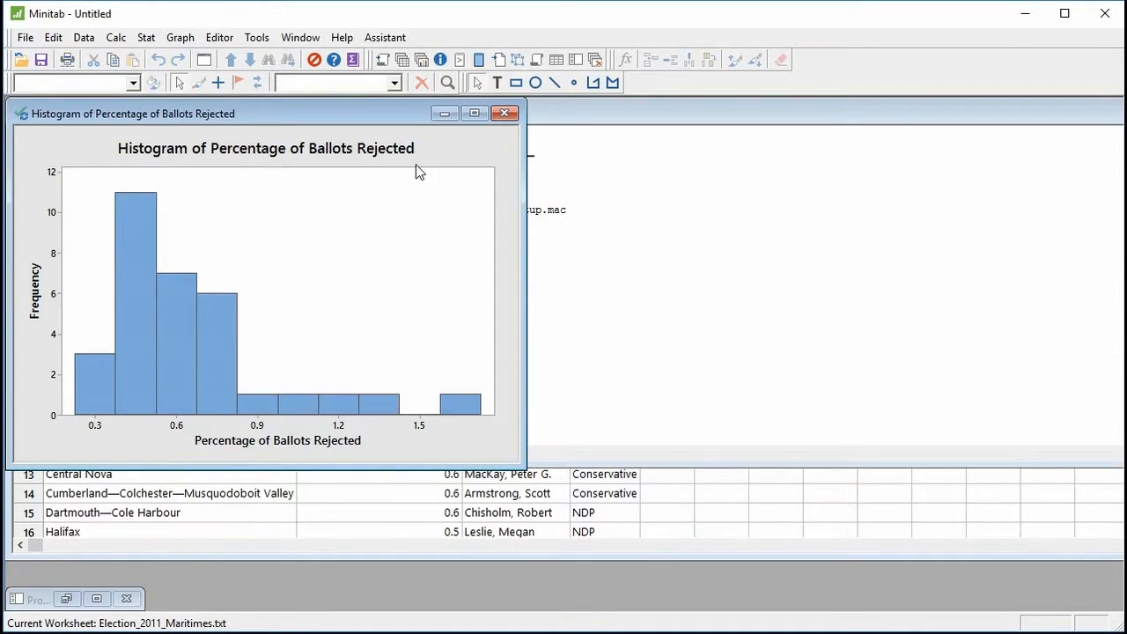
drag(347, 111, 504, 129)
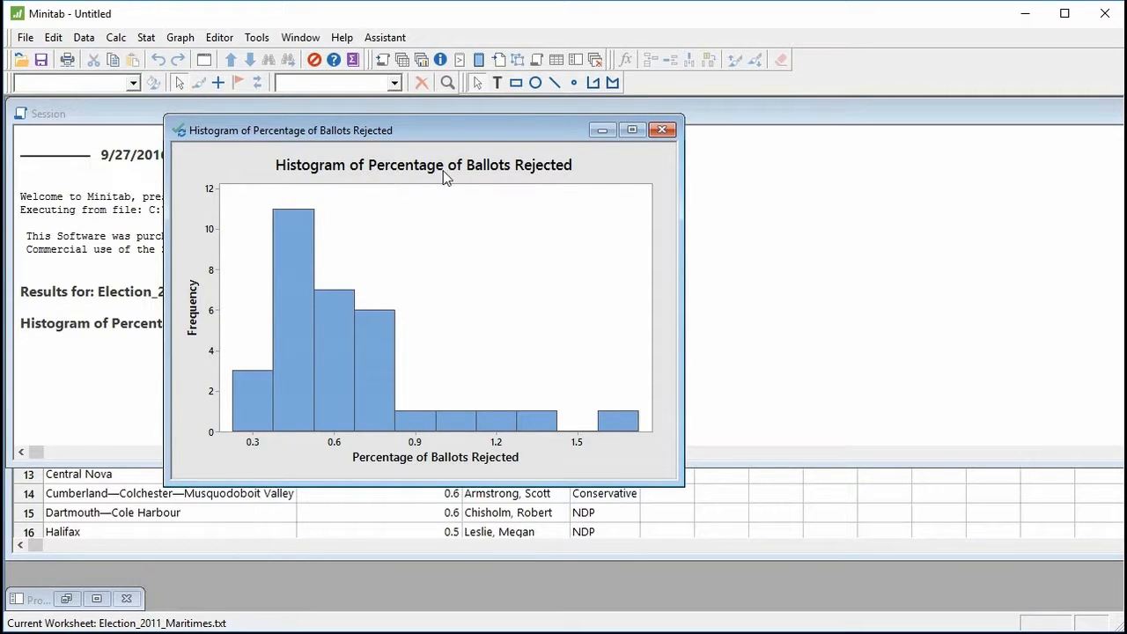
Check the histogram title's font and text settings without editing them, and enlarge the graph to fill the workspace.
double_click(354, 172)
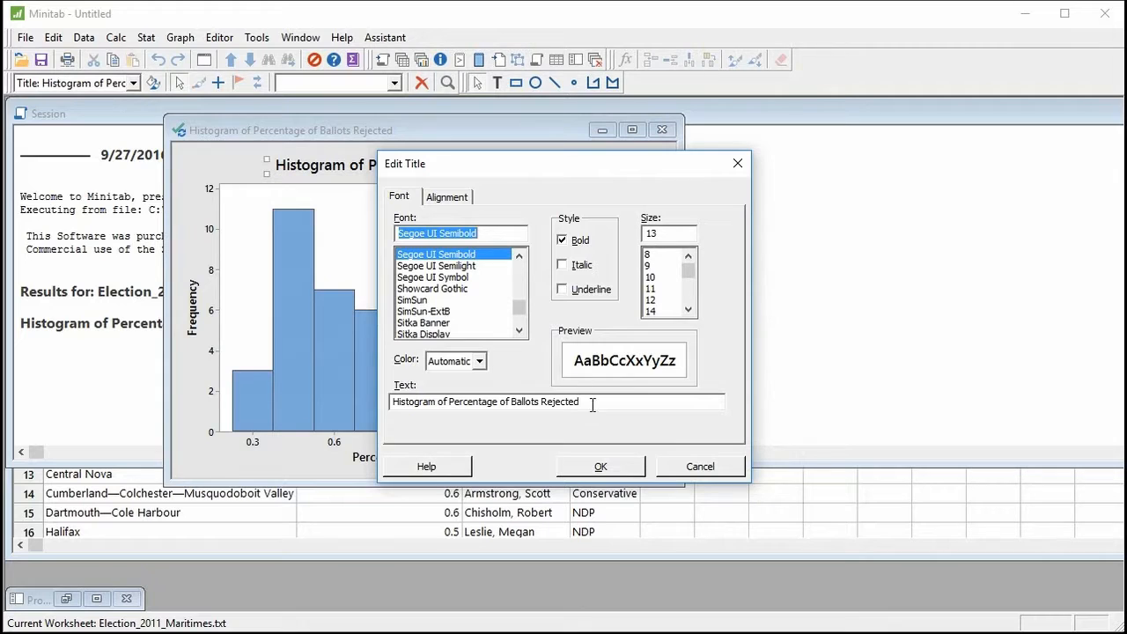
click(586, 463)
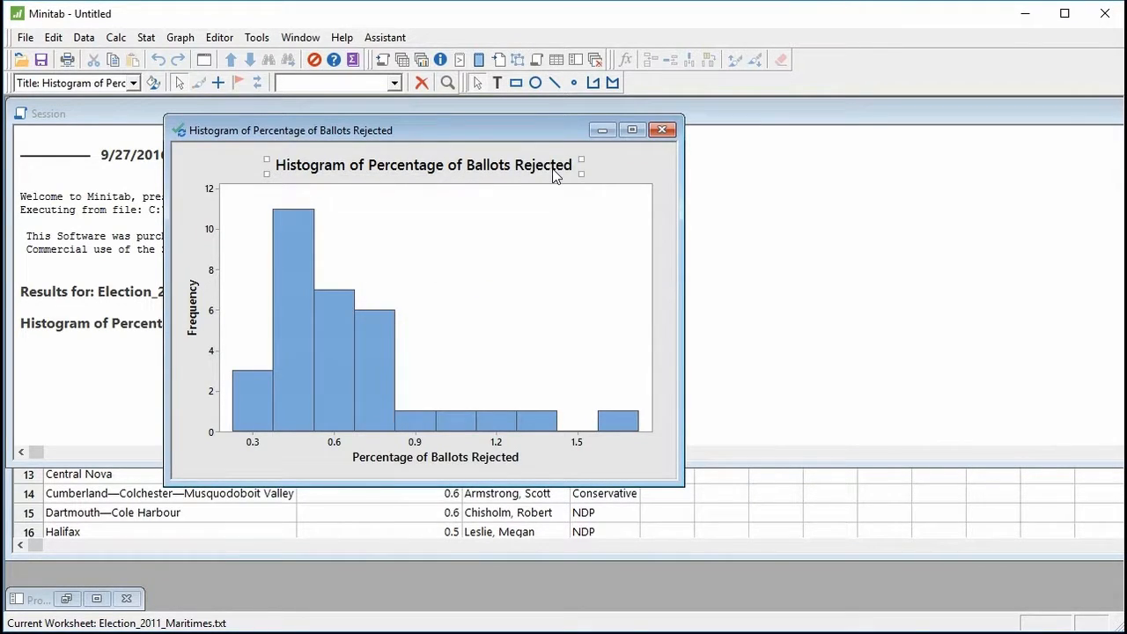
click(642, 132)
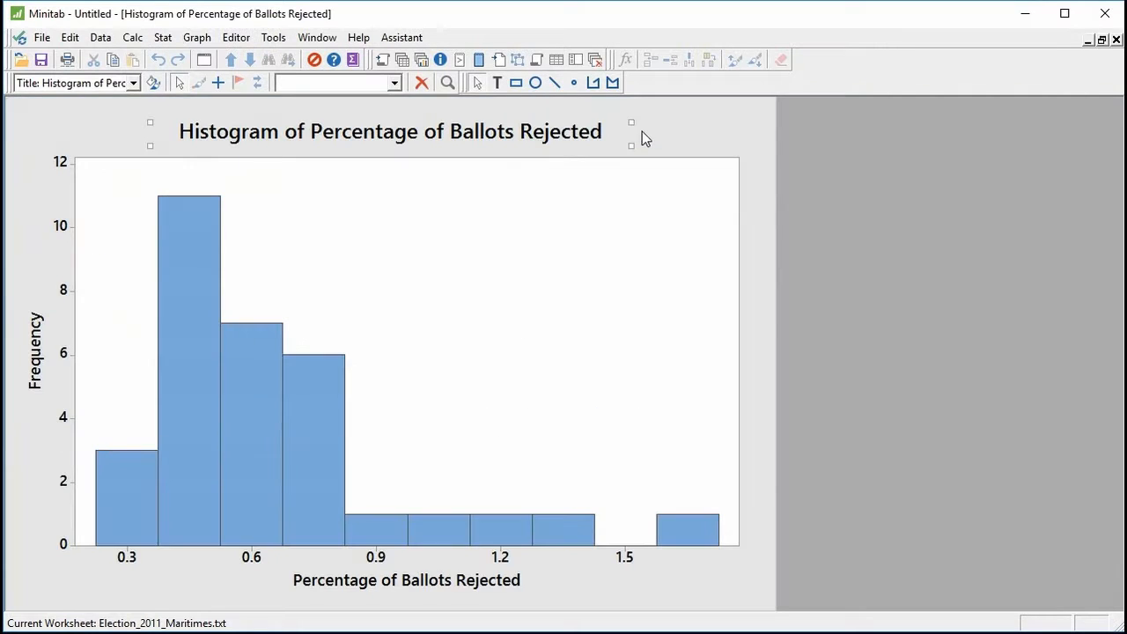
Examine the file formats available for saving the histogram, leave without saving, and restore the graph window's size.
click(41, 37)
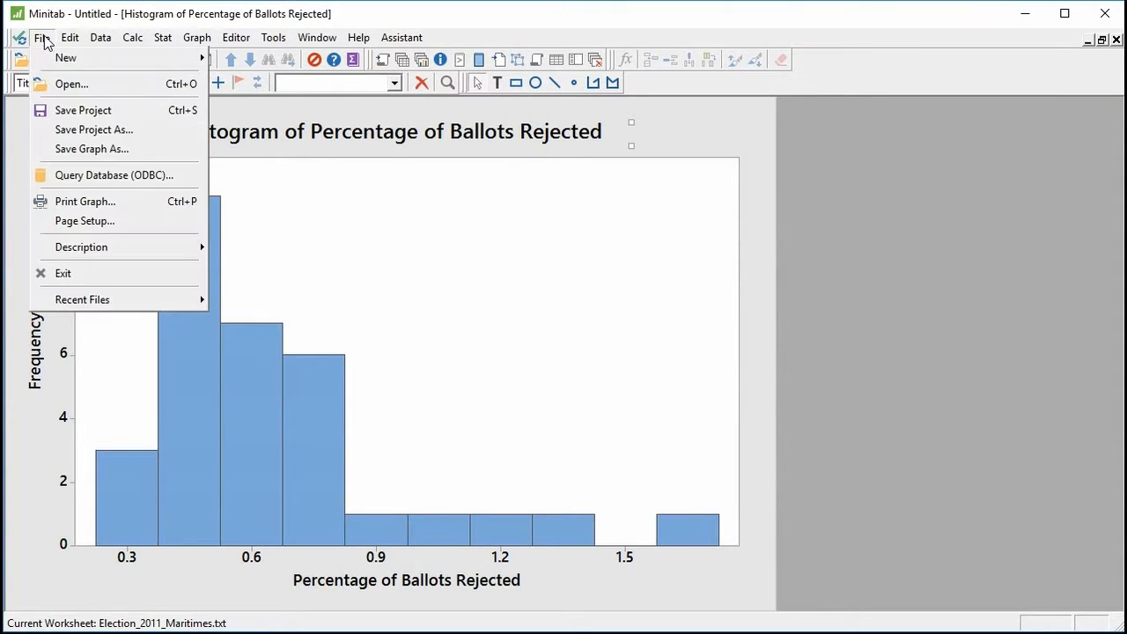
click(60, 150)
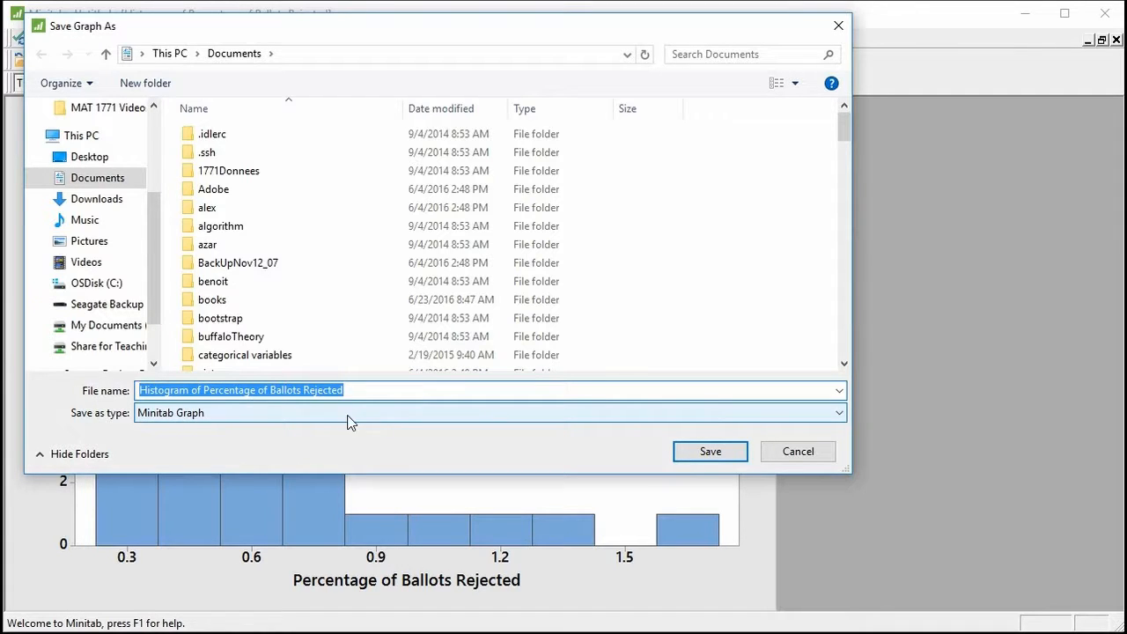
click(828, 414)
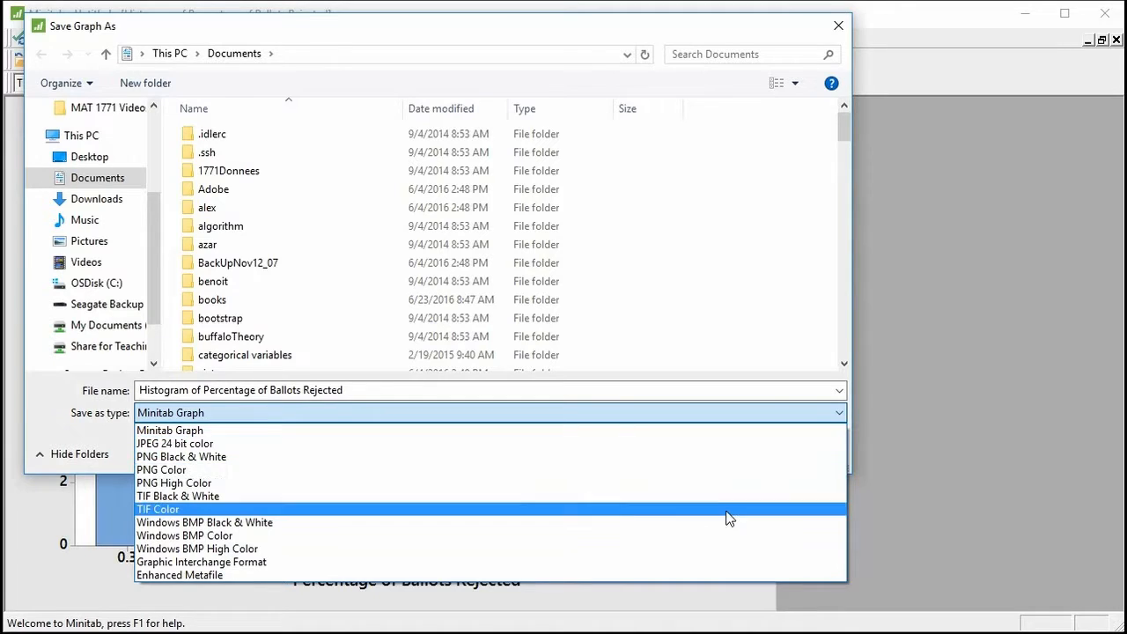
click(836, 29)
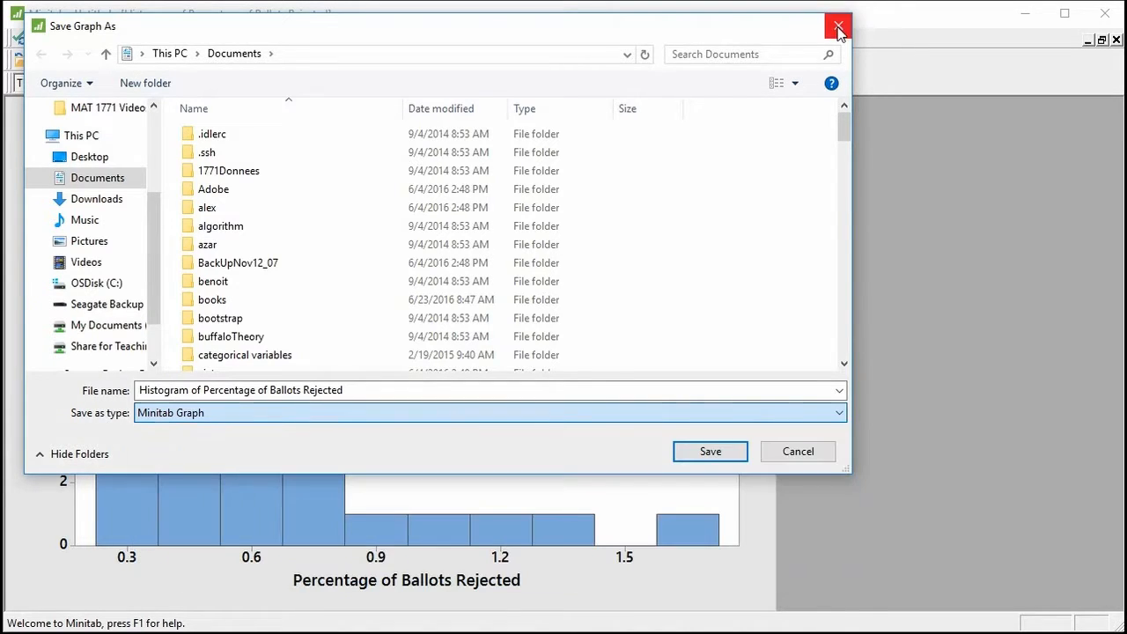
click(710, 452)
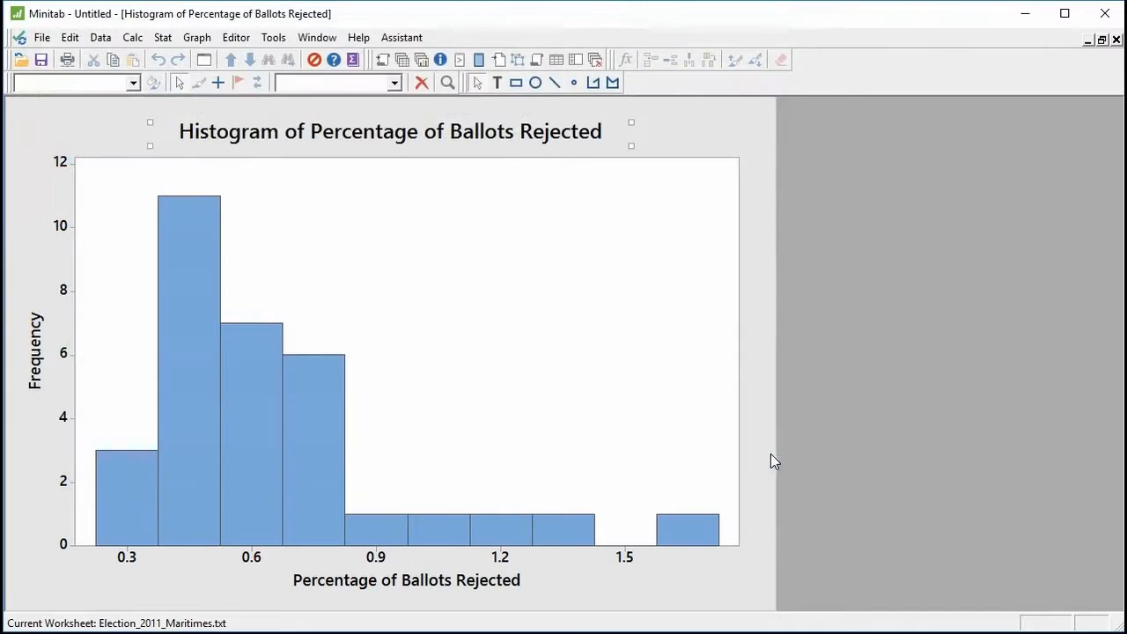
click(1101, 39)
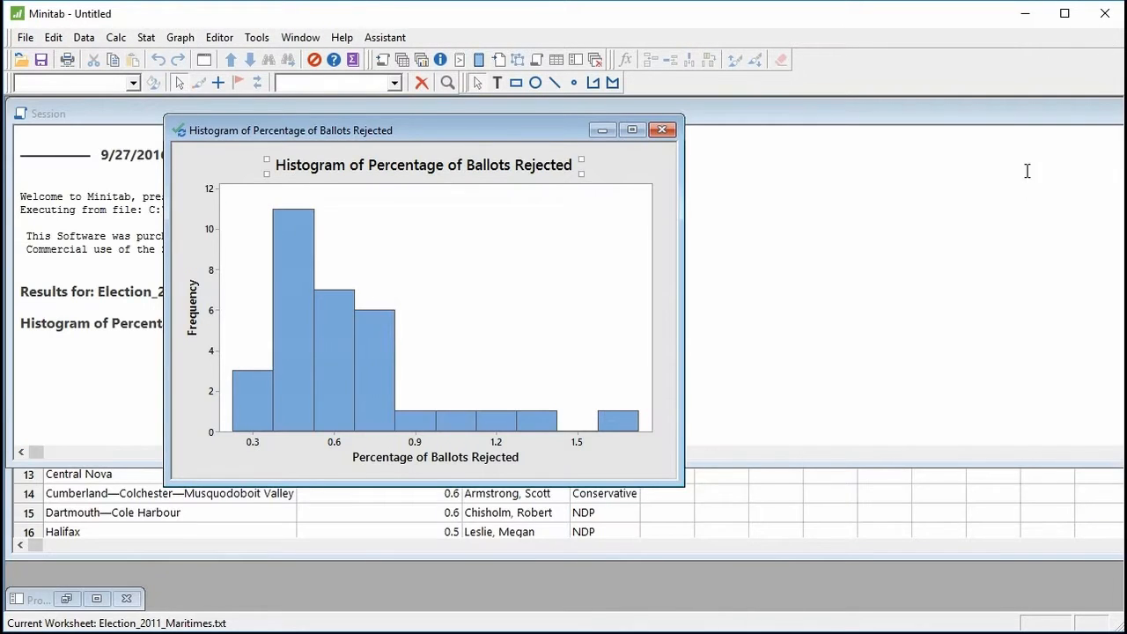
Set up Display Descriptive Statistics with Percentage of Ballots Rejected as the variable, keeping the histogram in view.
drag(538, 133, 882, 138)
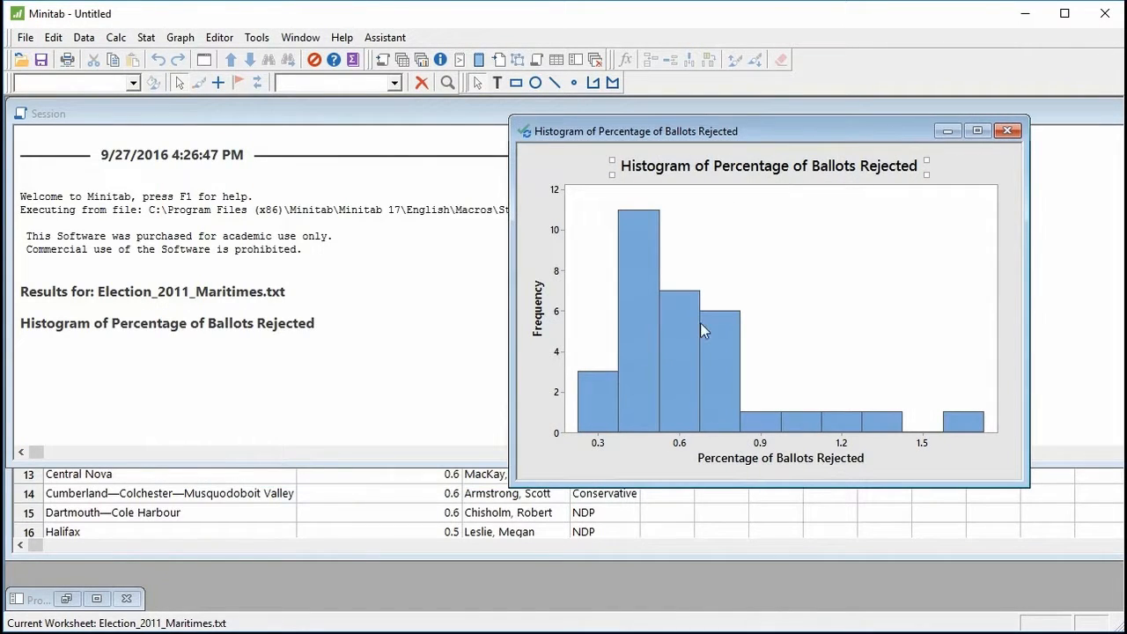
click(145, 38)
mouse_move(192, 57)
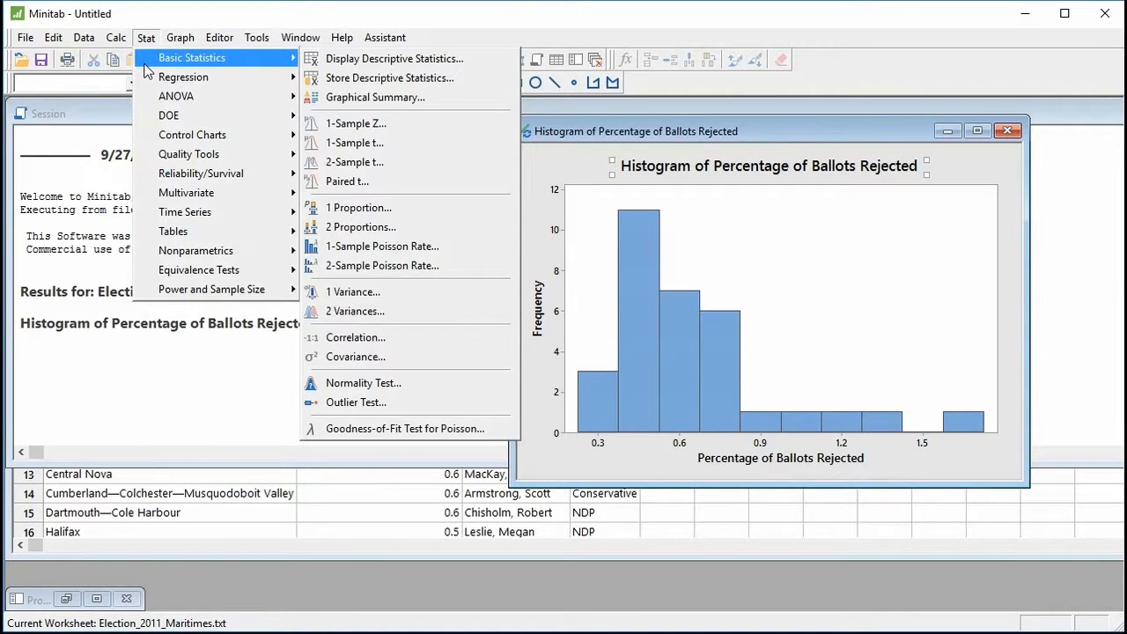
click(415, 64)
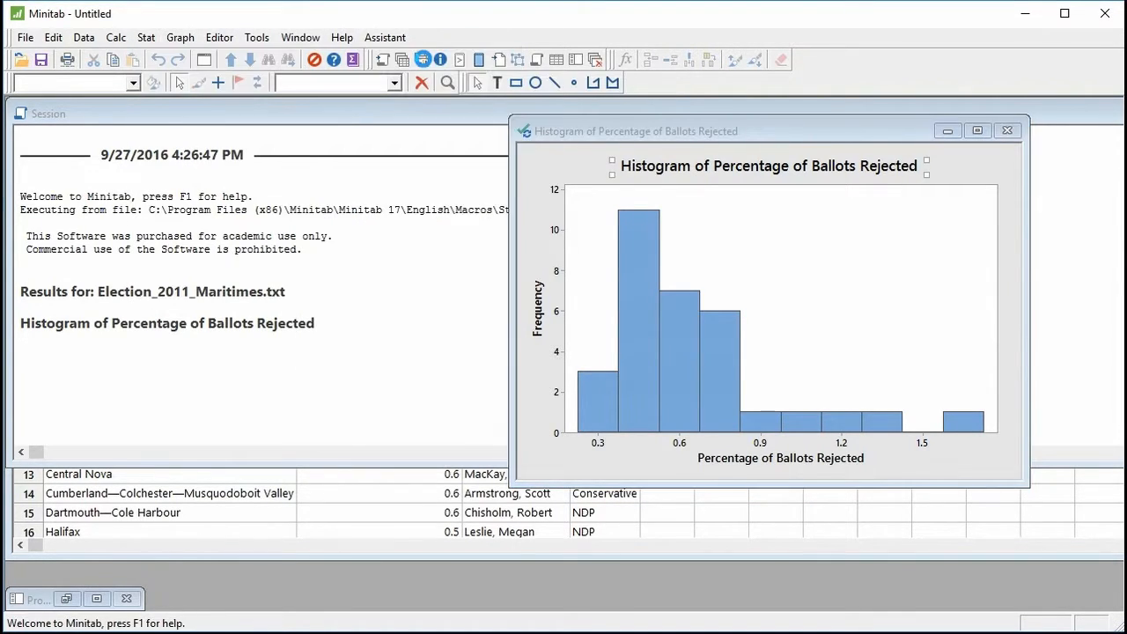
click(495, 207)
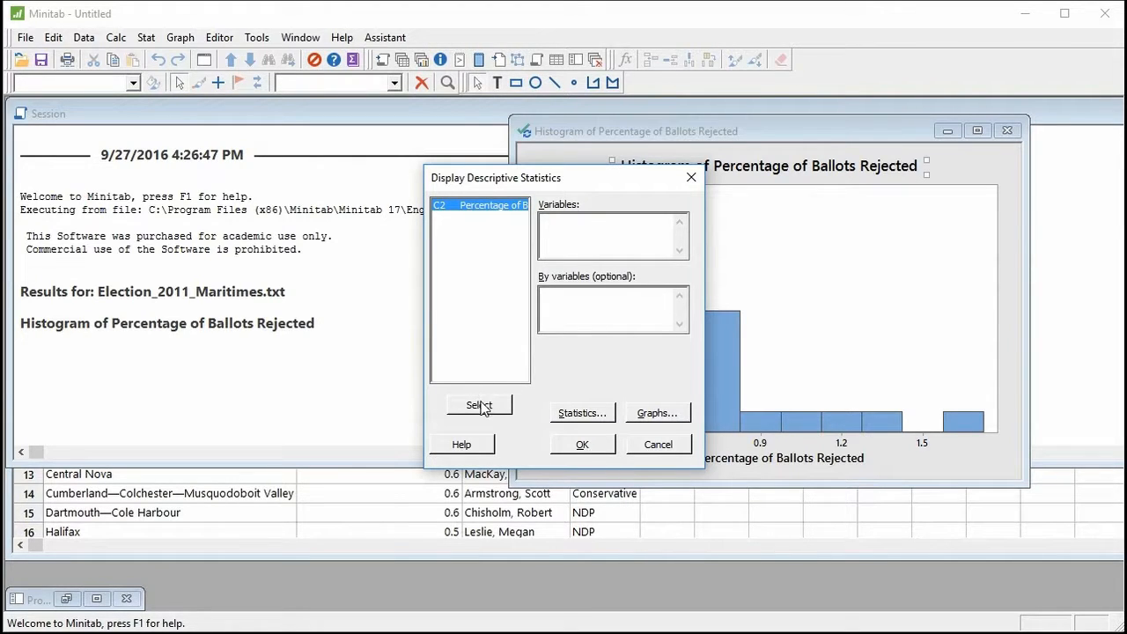
click(471, 208)
click(479, 405)
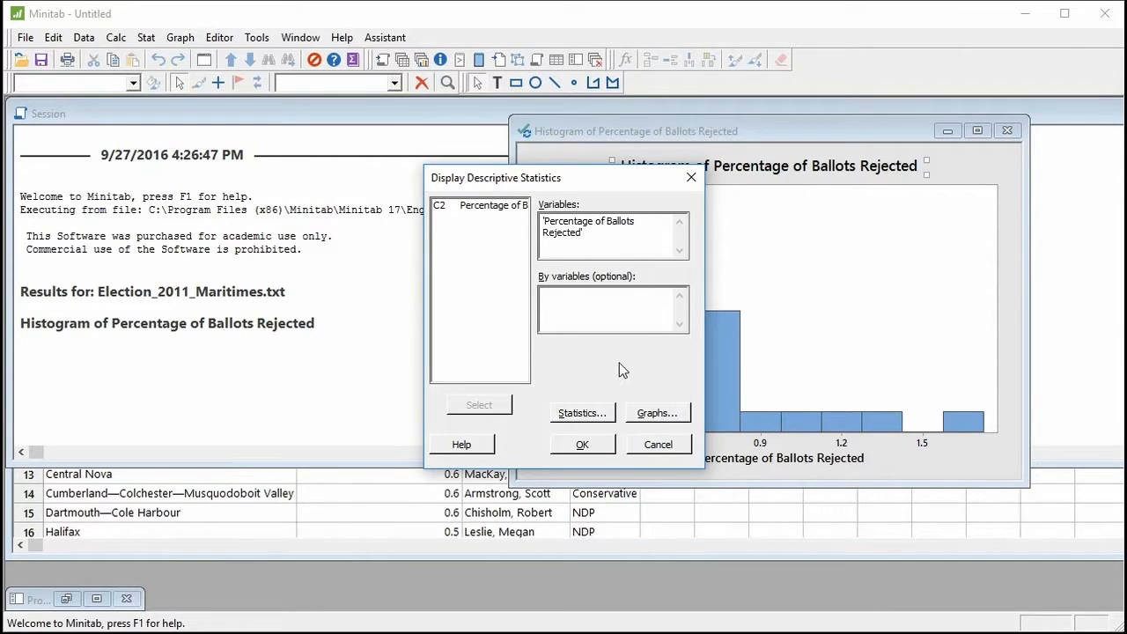
drag(601, 182, 489, 155)
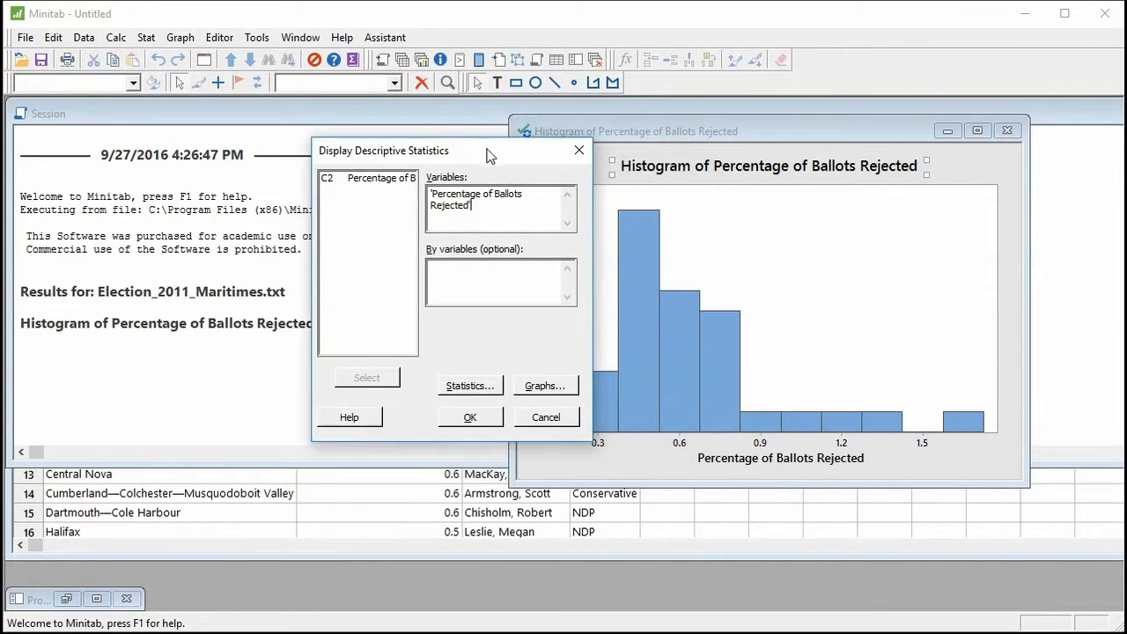
Exclude the SE of mean from the statistics and generate the descriptive statistics.
click(482, 390)
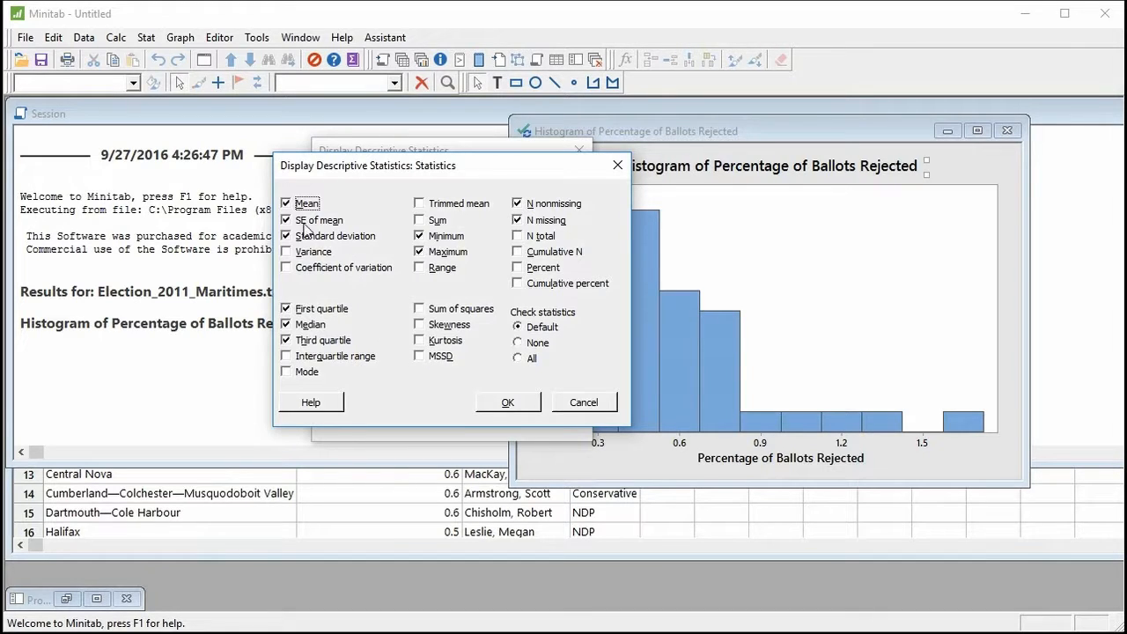
click(308, 223)
click(507, 402)
click(476, 419)
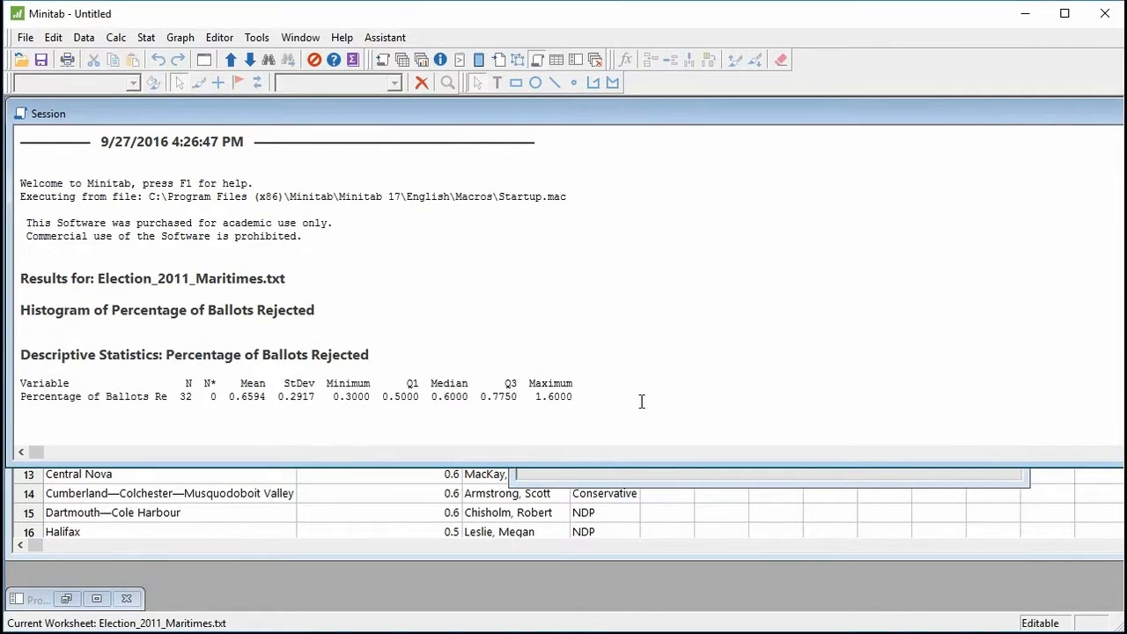